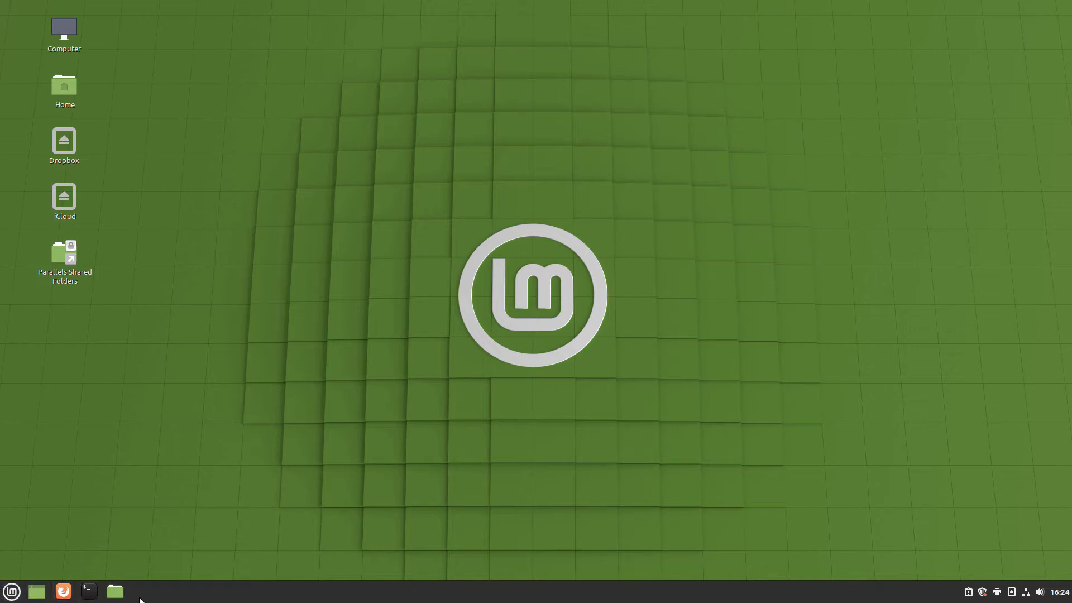
Open a terminal window to start the sudo rm command for nosnap.pref.
click(91, 594)
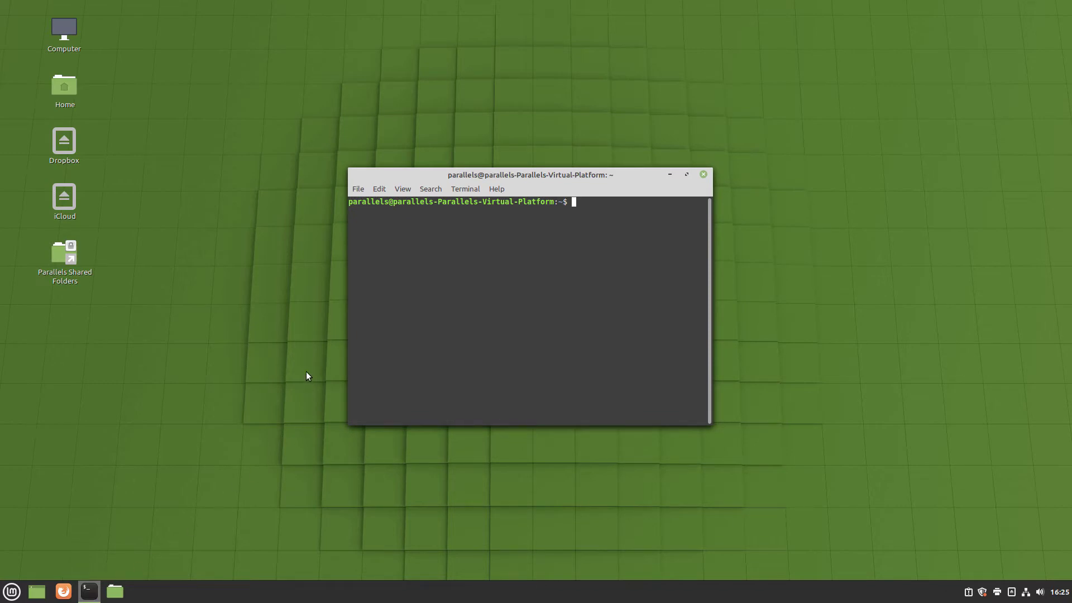
text(su)
text(d)
text(o)
text( r)
text(m)
text( /)
text(e)
text(tc)
text(/)
text(ap)
text(t/)
text(p)
text(re)
text(fe)
text(re)
text(n)
text(ce)
text(s)
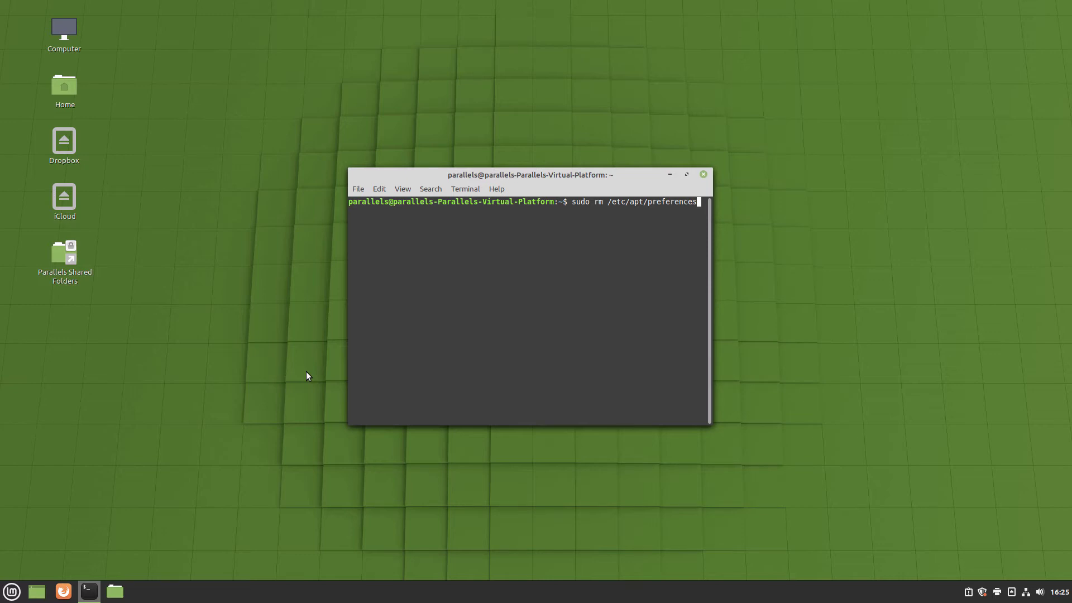
text(.d)
text(/)
text(no)
text(sn)
text(ap)
text(.pre)
text(f)
Delete /etc/apt/preferences.d/nosnap.pref and run apt update, entering the sudo password for each.
key(Return)
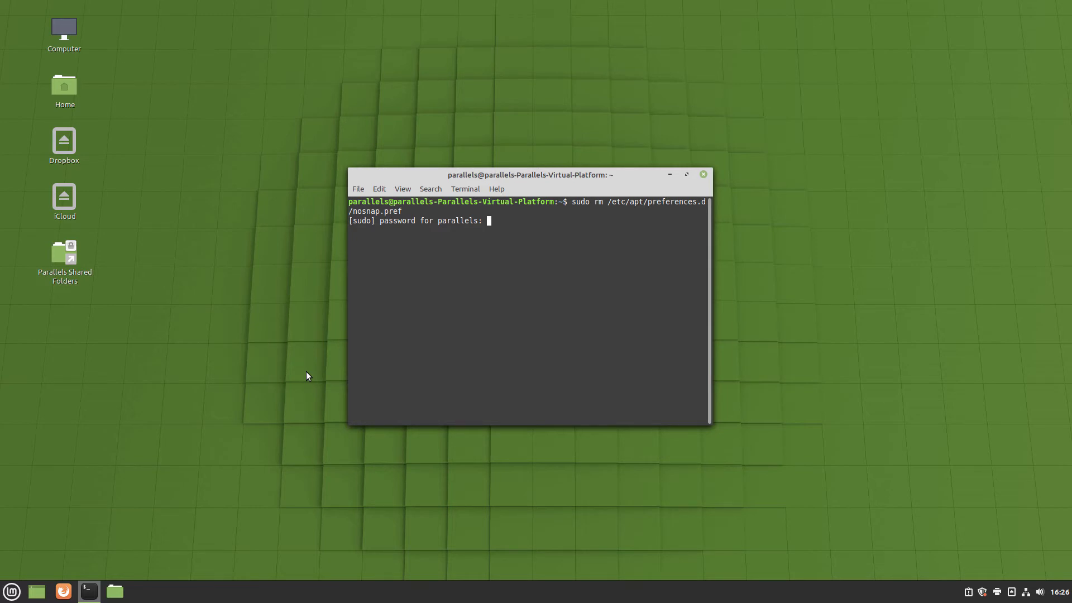
text(**)
text(***)
text(****)
text(**)
key(Return)
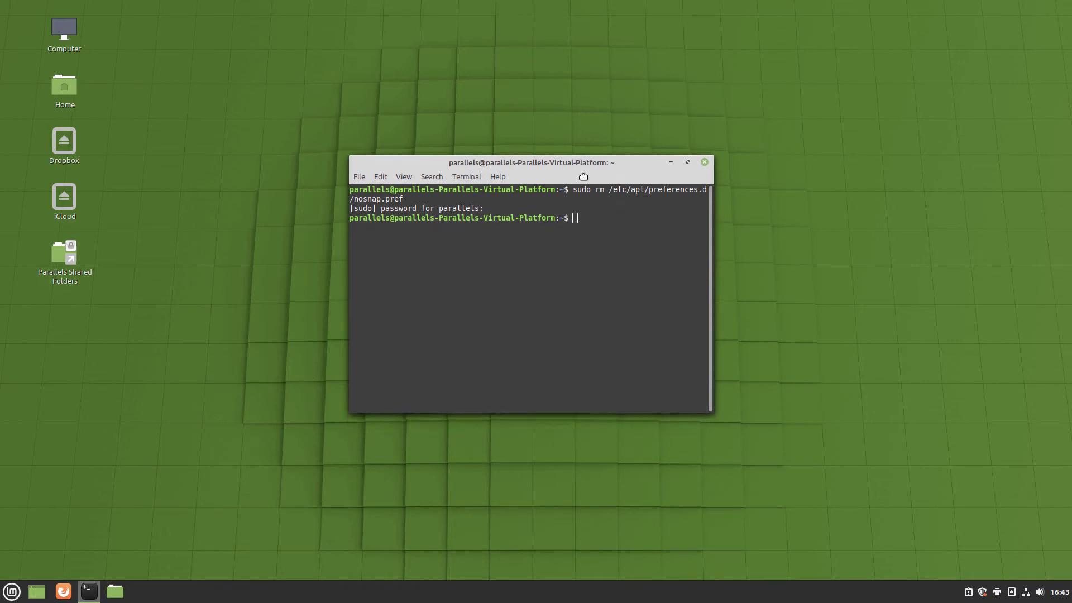
drag(584, 177, 584, 173)
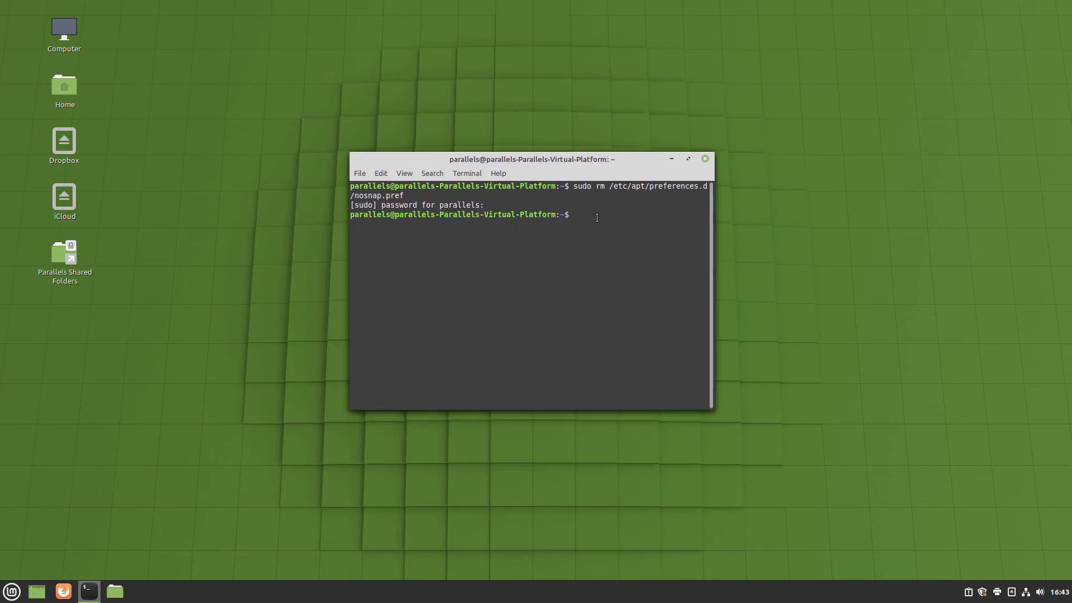
text(a)
text(pt)
text( u)
text(p)
text(da)
text(te)
key(Return)
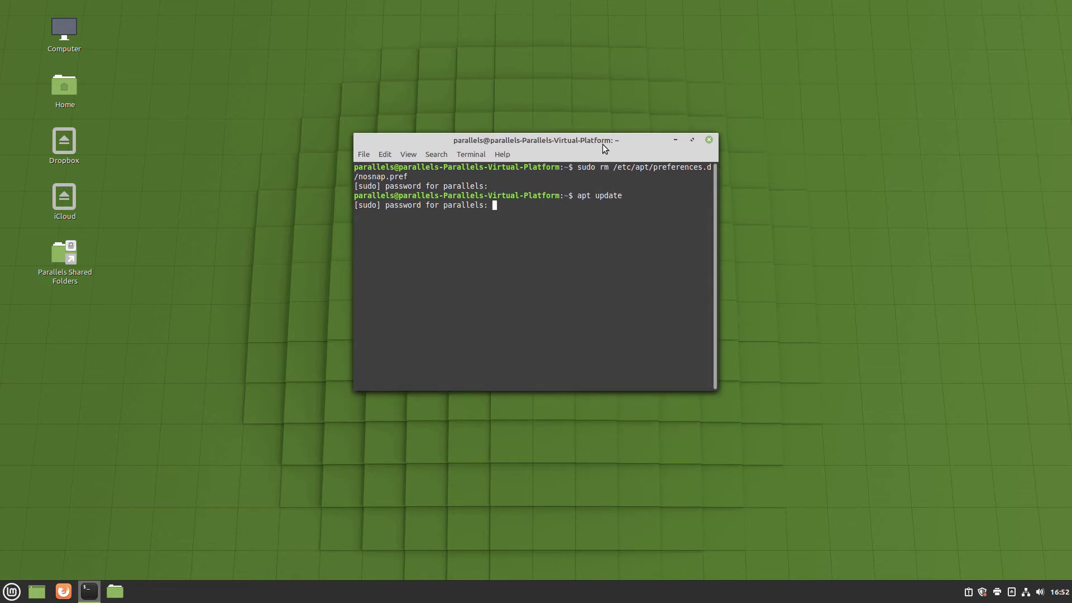
text(****)
text(****)
text(****)
key(Return)
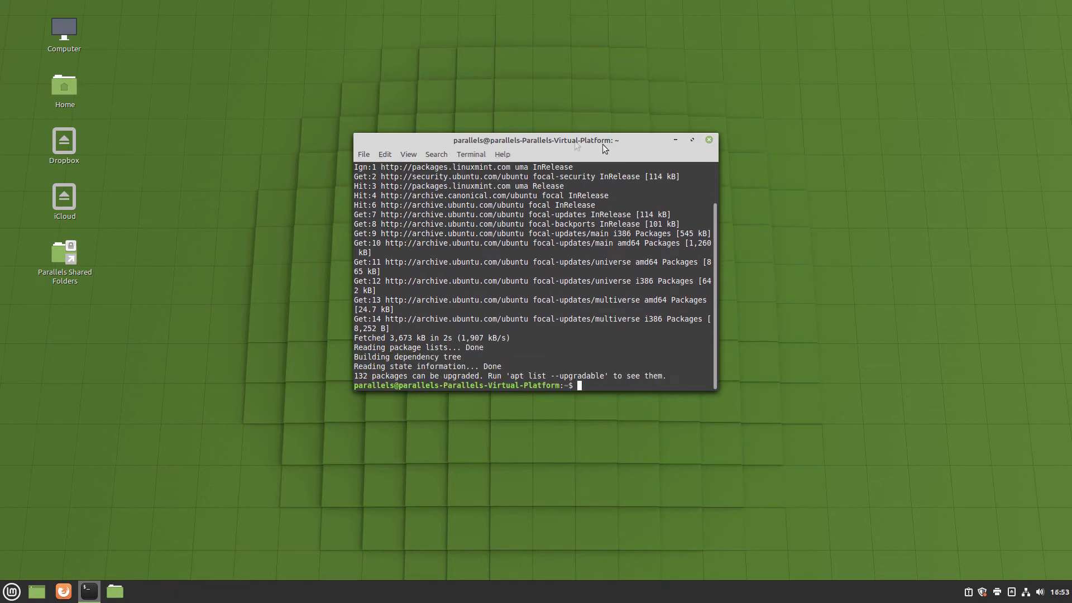
Install snapd with 'apt install snapd' and wait for the prompt to return.
drag(573, 141, 573, 130)
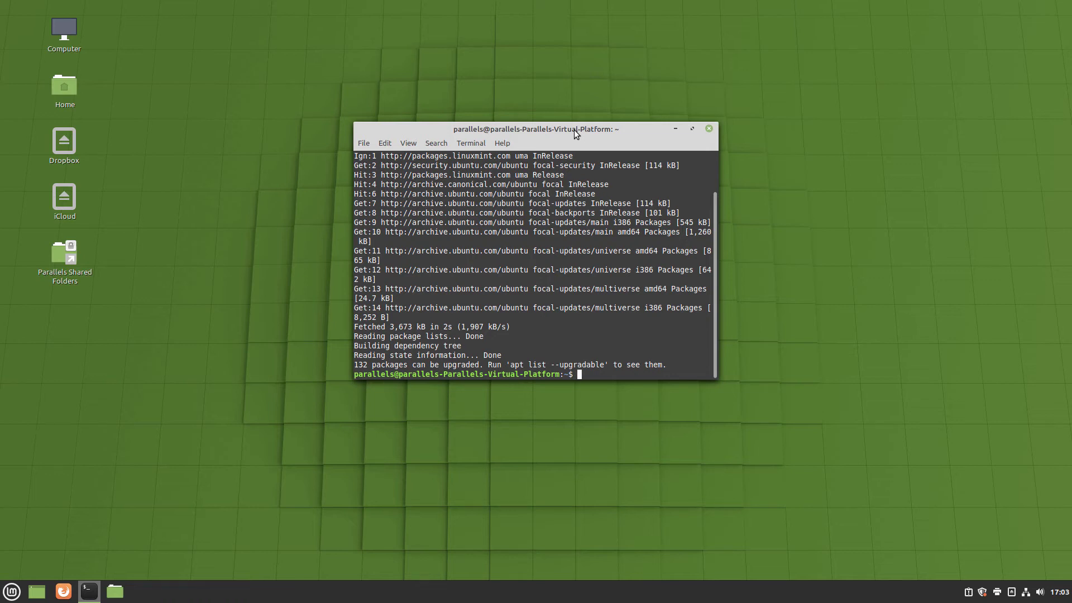
text(ap)
text(t)
text( in)
text(s)
text(ta)
text(ll)
text( sn)
text(ap)
text(d)
key(Return)
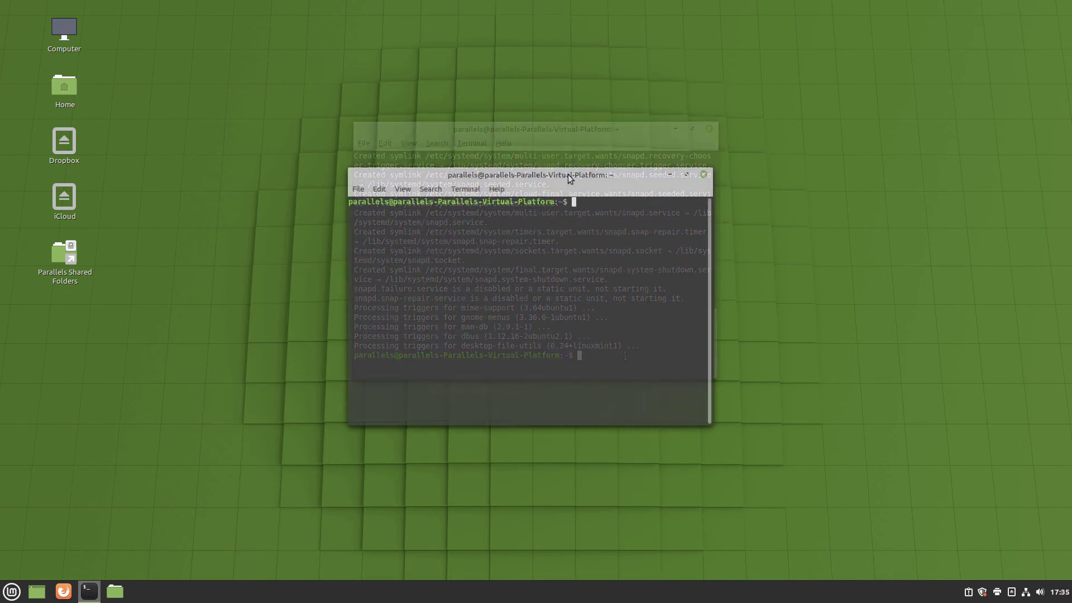
Begin writing 'sudo snap install snap-store' at the cleared terminal prompt.
drag(566, 175, 567, 165)
text(sudo)
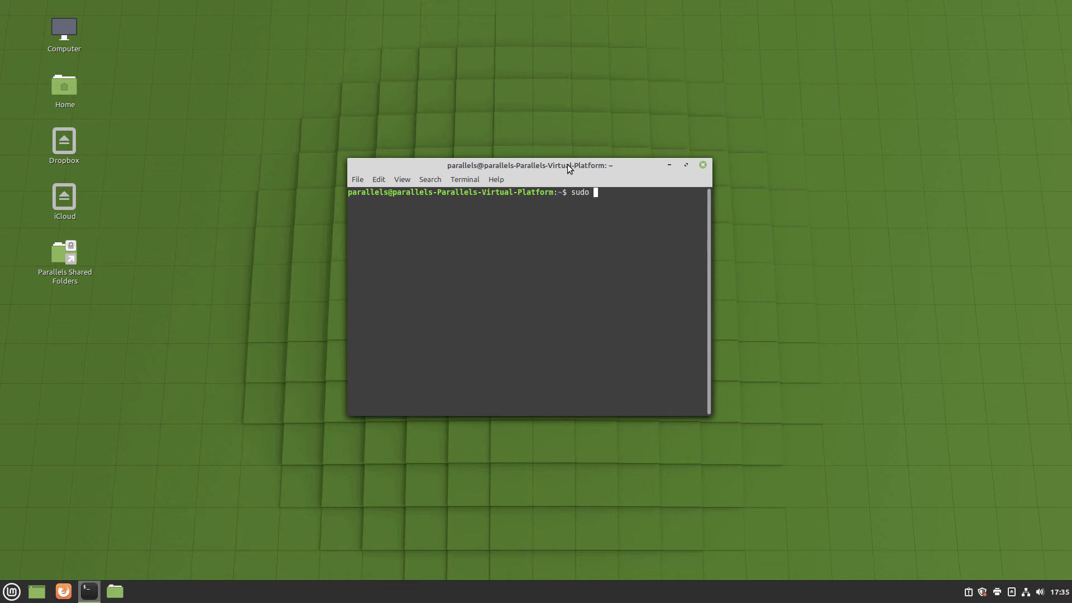
text(sn)
text(ap)
text( in)
text(s)
text(ta)
text(ll)
text( s)
text(na)
text(p)
text(-)
text(st)
text(ore)
Install snap-store with the sudo password until snap-store 3.38.0 from Canonical is installed.
key(Return)
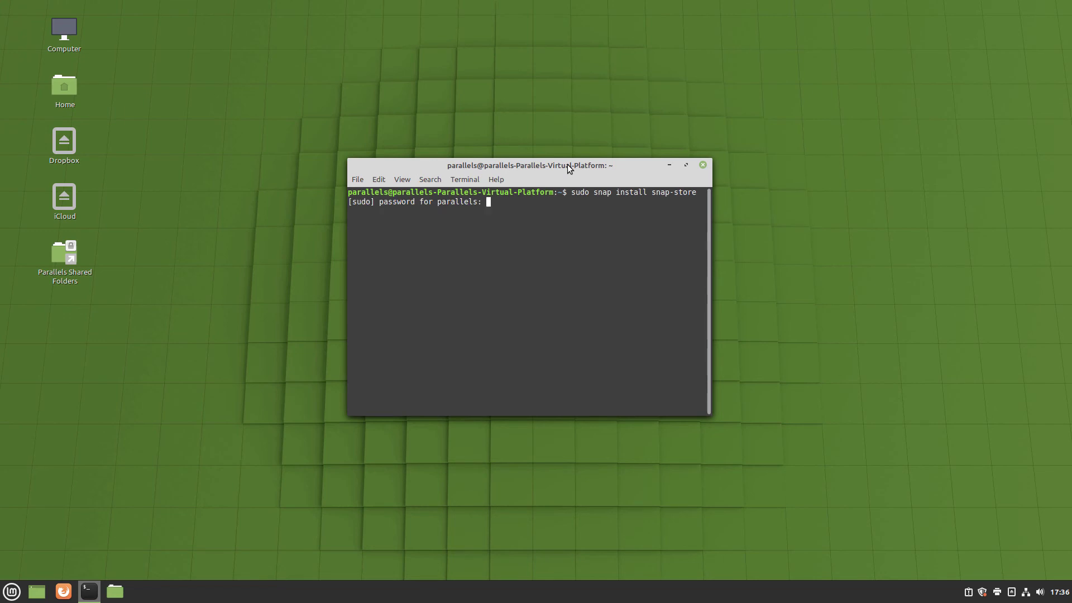
text(***)
text(****)
text(*****)
key(Return)
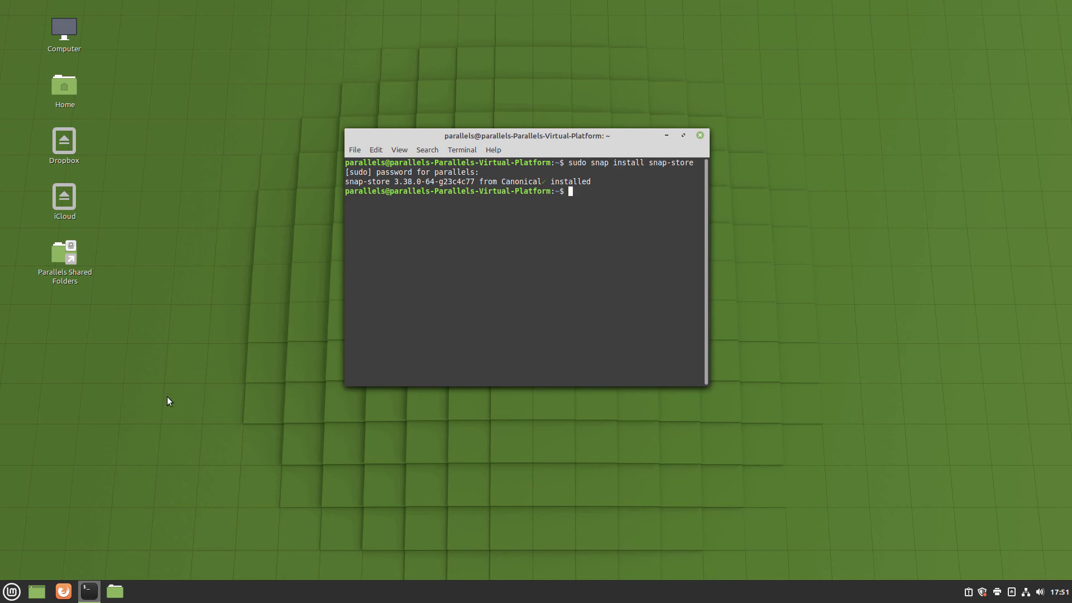
Launch Snap Store from the Mint menu and browse its Productivity category.
click(10, 593)
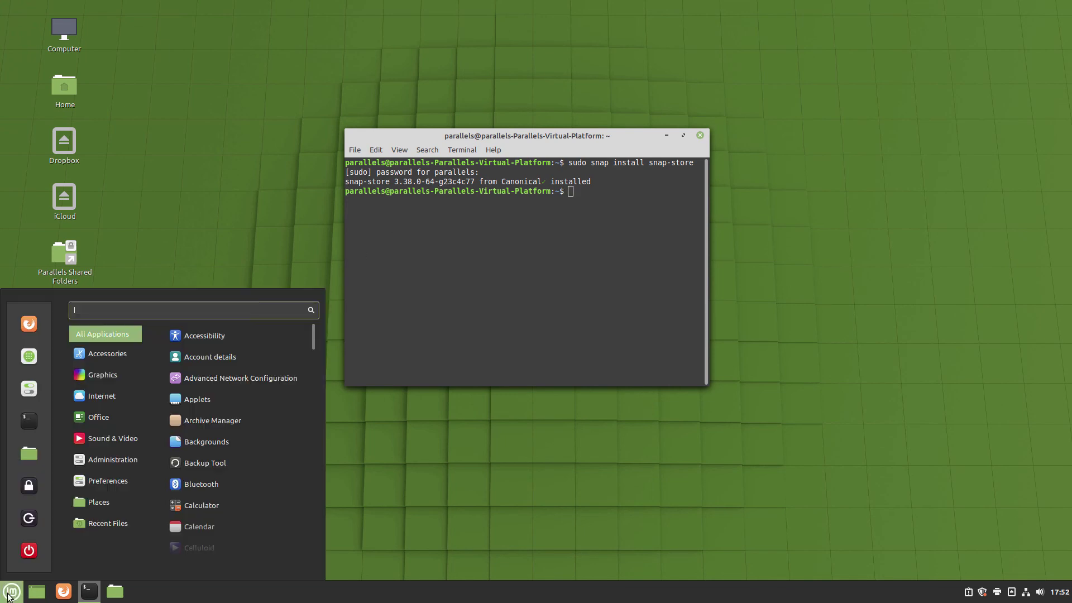
text(s)
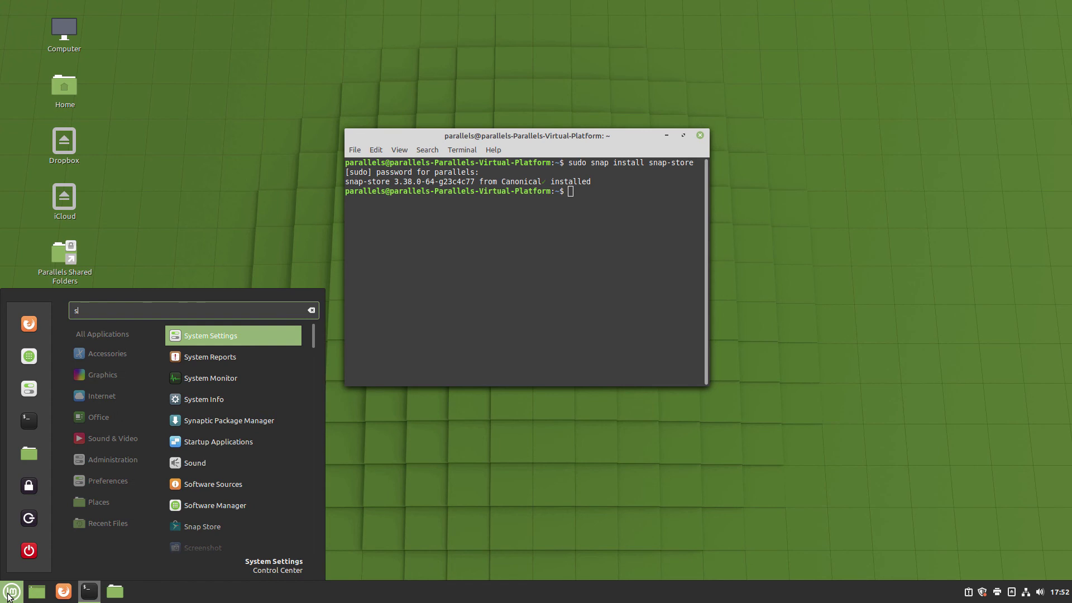
text(nap)
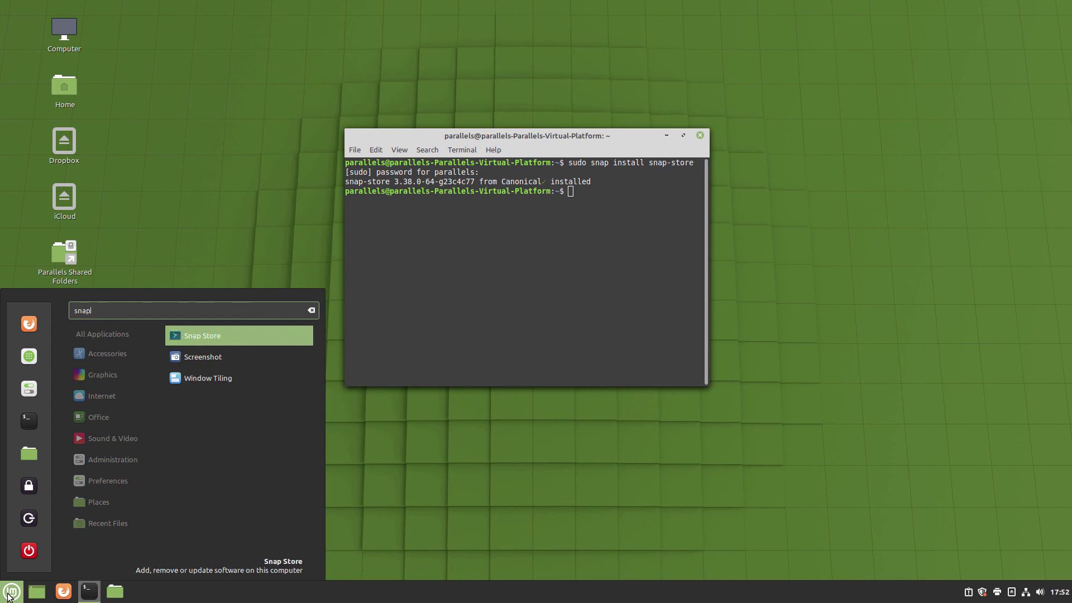
click(184, 337)
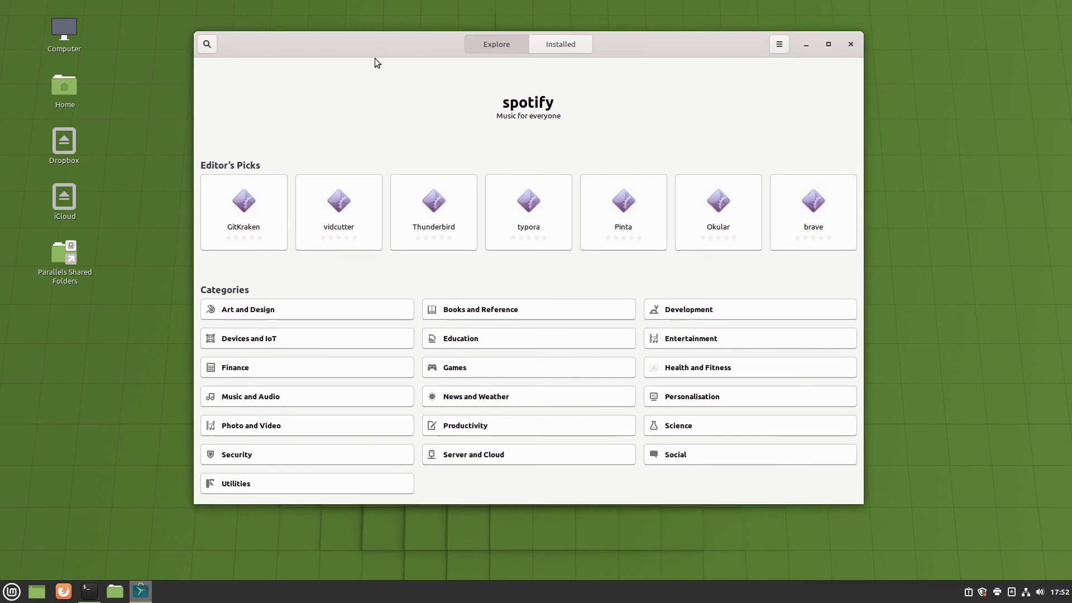
click(473, 428)
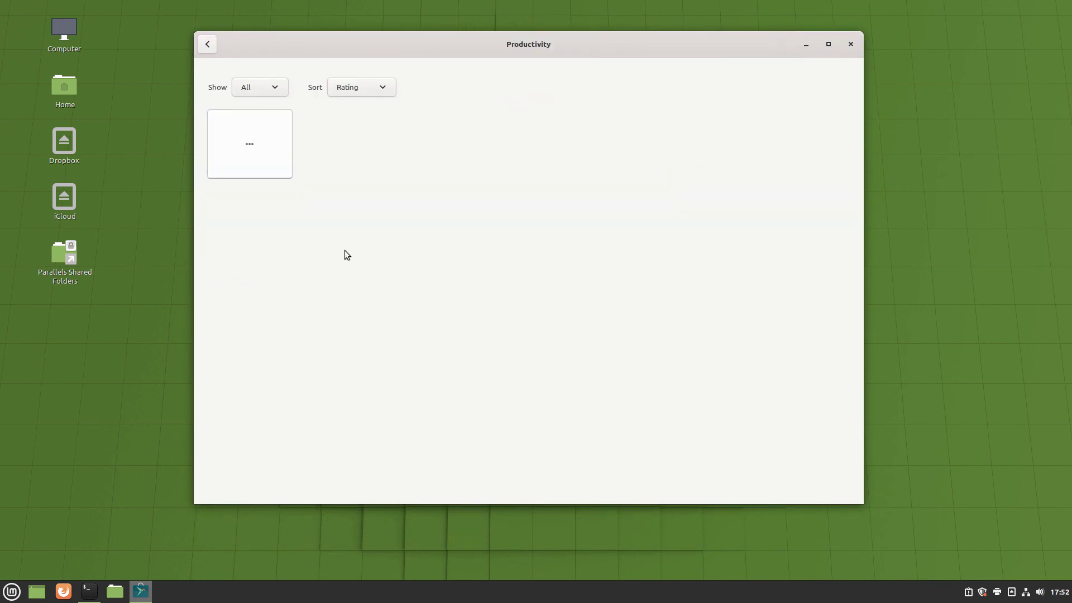
drag(328, 48, 437, 303)
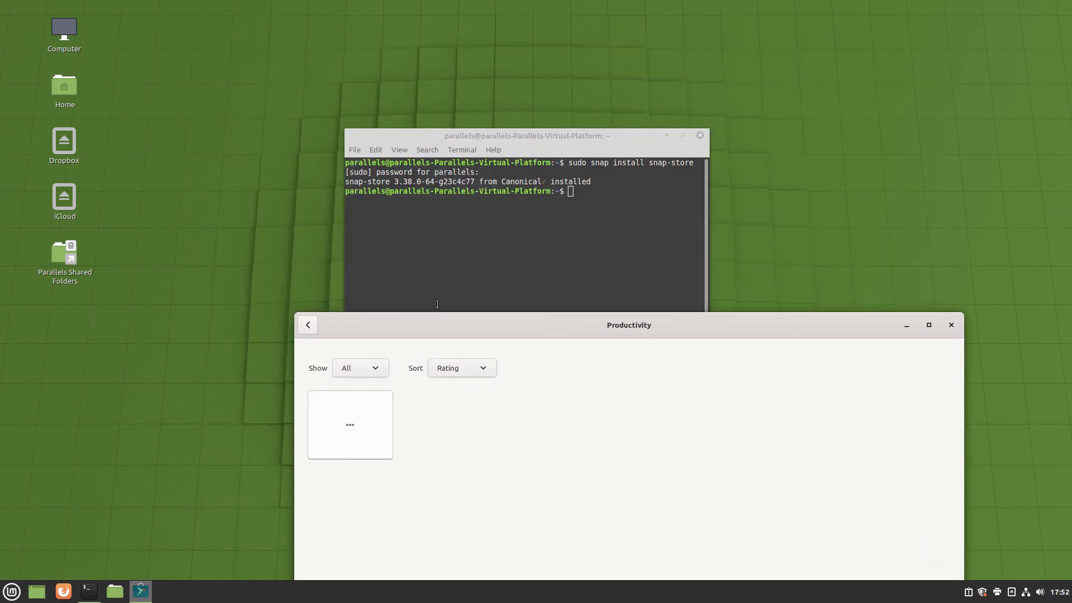